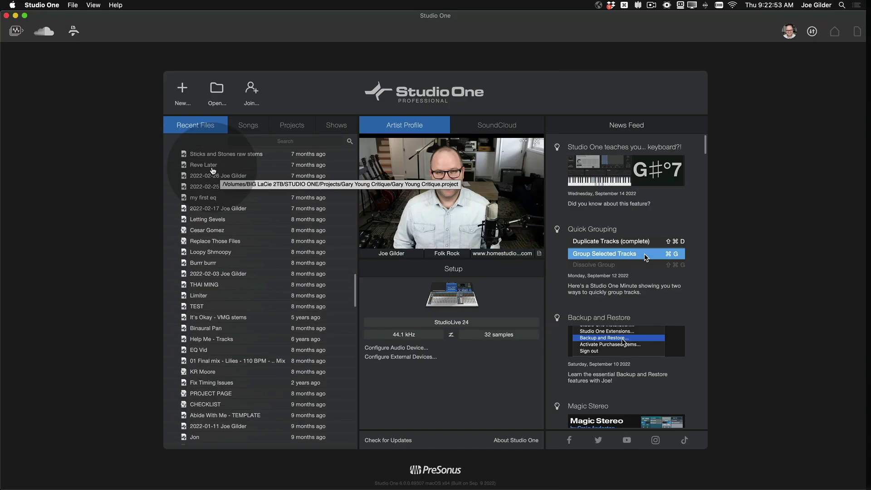
Pin Done Been Faded, Home Studio Mastering and All In My Head - Top 3 in Recent Files
scroll(209, 170, "down", 15)
scroll(212, 170, "up", 15)
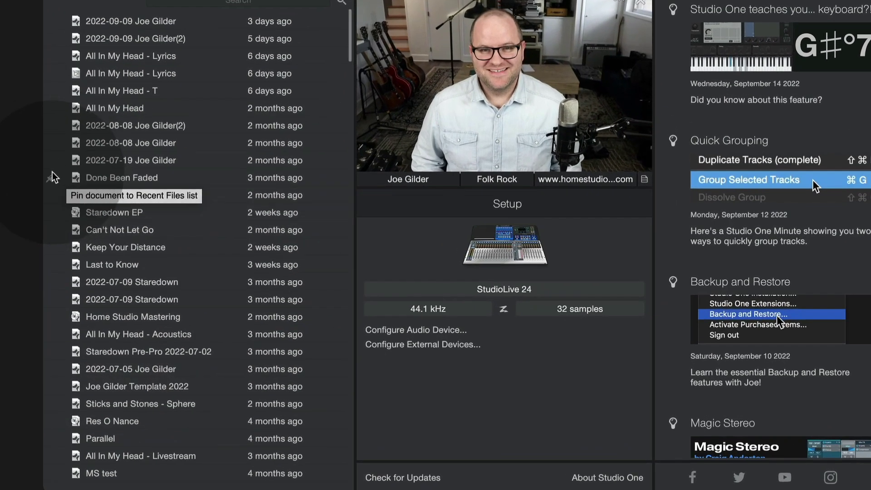
left_click(52, 177)
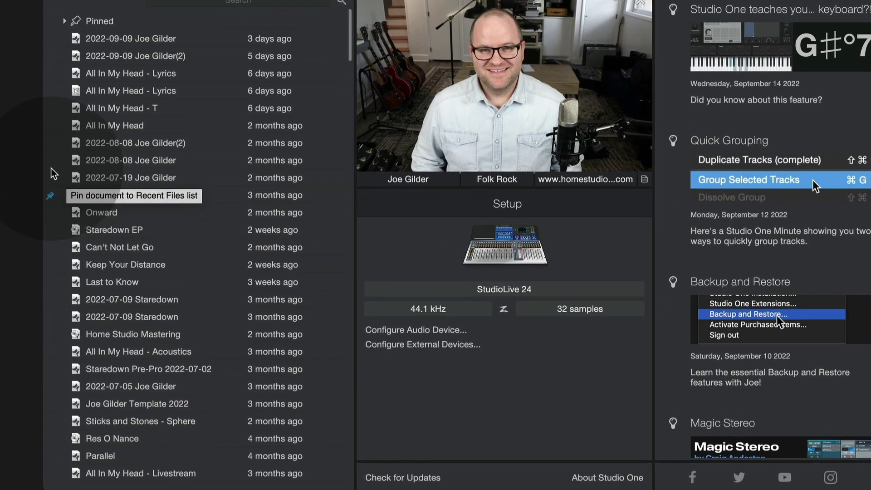
left_click(50, 336)
scroll(50, 337, "down", 4)
left_click(50, 391)
Expand the Pinned group and unpin Done Been Faded
scroll(91, 396, "down", 3)
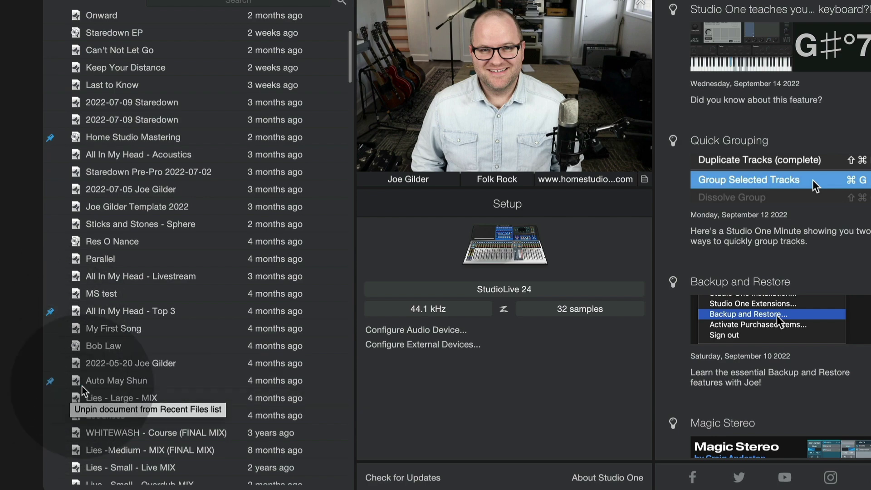
scroll(91, 390, "up", 5)
left_click(161, 118)
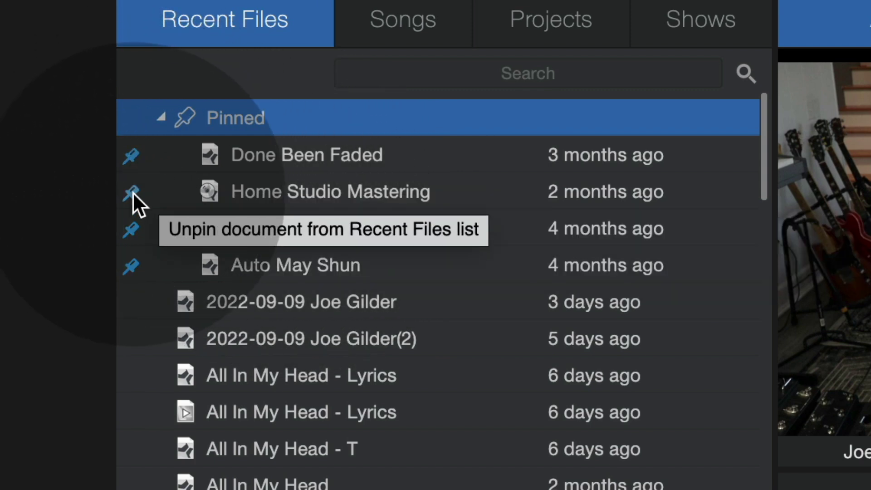
left_click(132, 150)
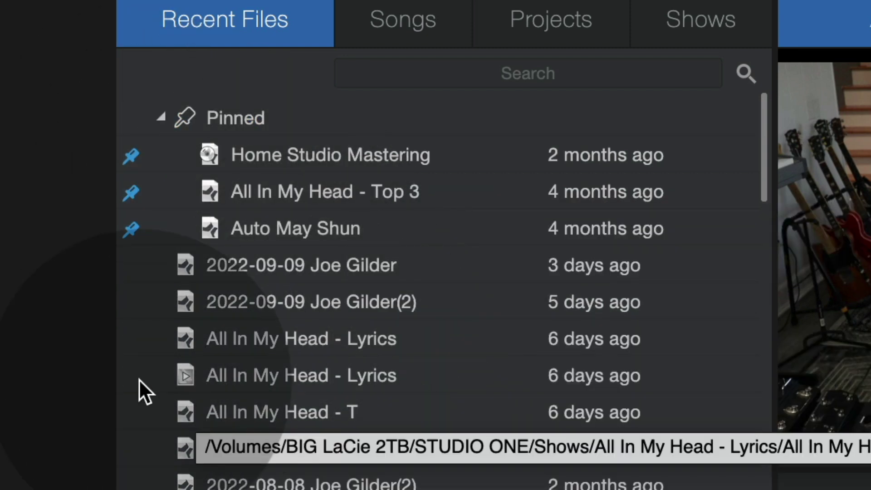
scroll(128, 376, "down", 3)
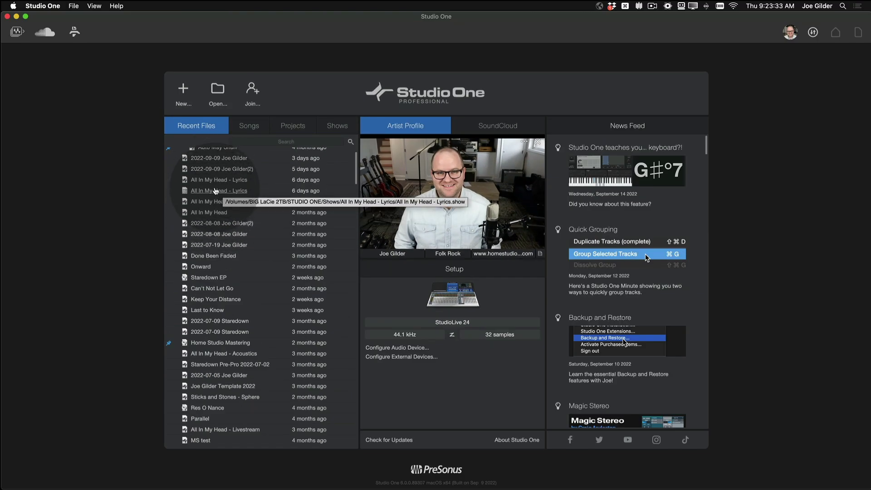
right_click(215, 181)
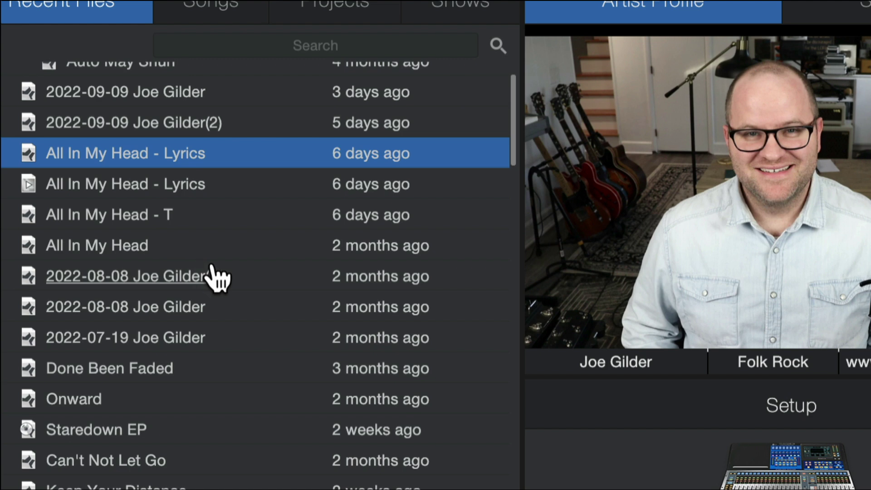
mouse_move(134, 156)
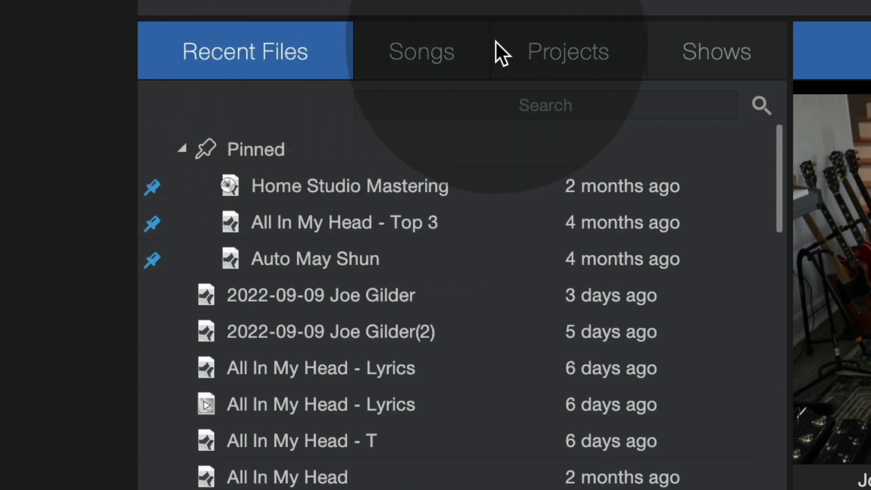
Look through the Projects and Shows lists, then return to the song folders
left_click(460, 68)
left_click(572, 56)
left_click(691, 55)
left_click(520, 54)
left_click(377, 52)
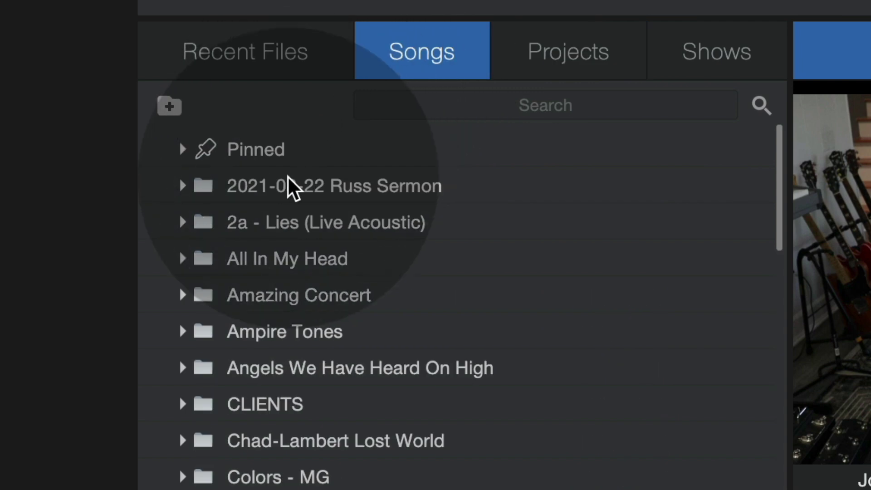
Create a new song folder named NEW FOLDER
scroll(178, 327, "down", 1)
scroll(454, 304, "down", 1)
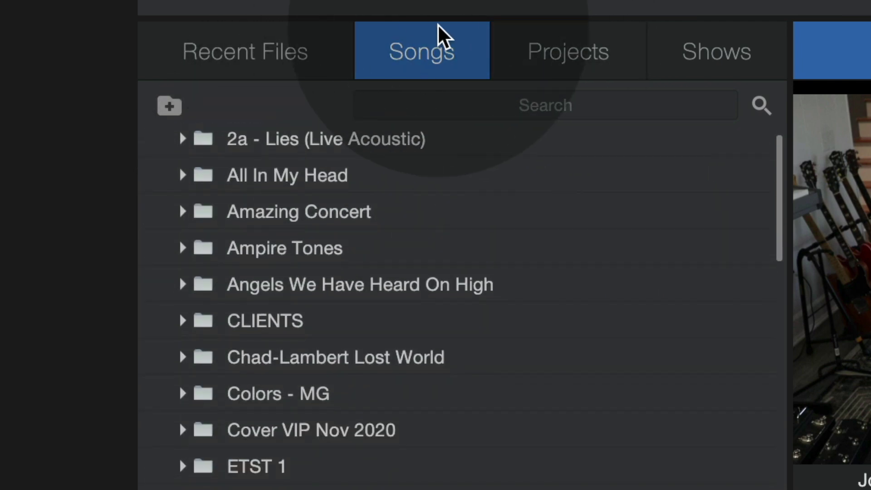
scroll(454, 304, "up", 2)
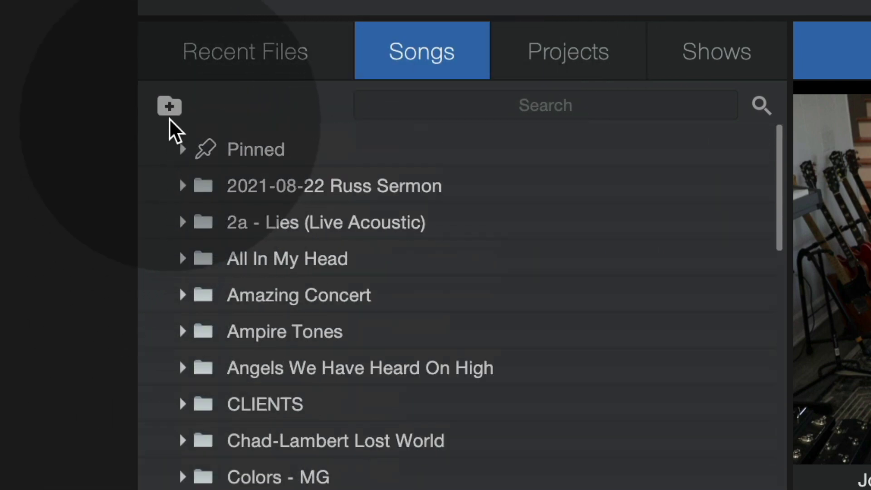
left_click(169, 106)
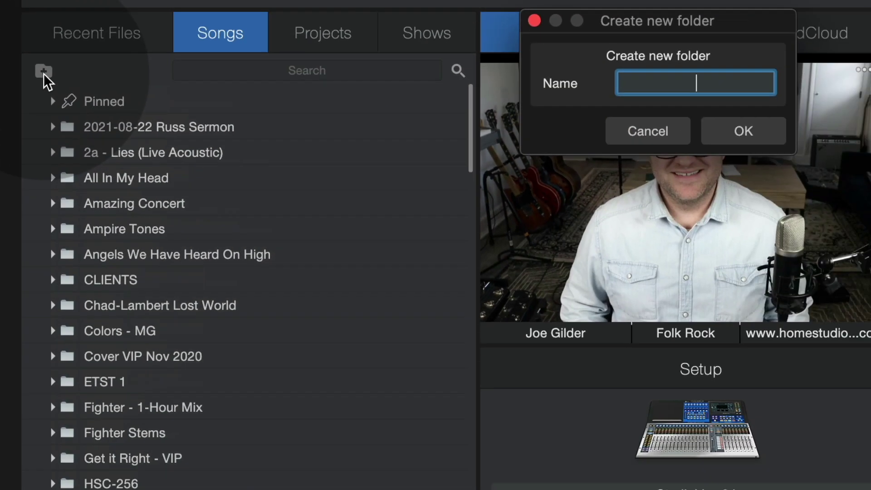
type("NEW ")
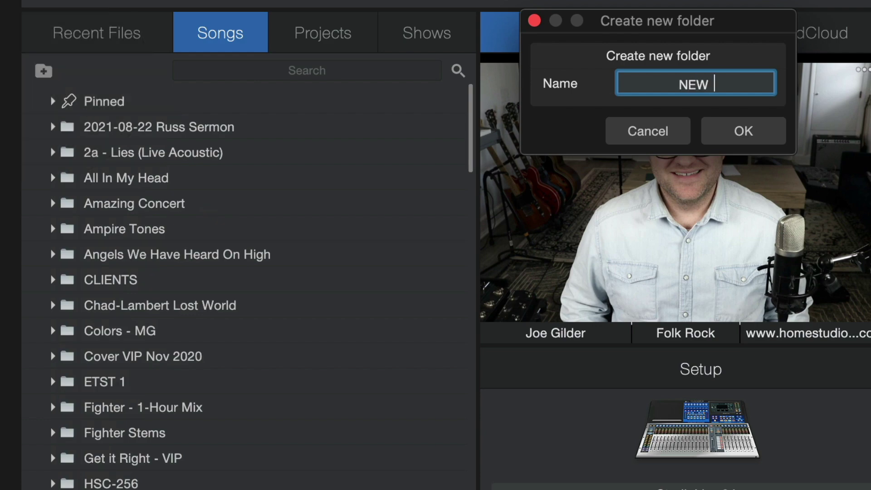
type("FOLDER")
key("Return")
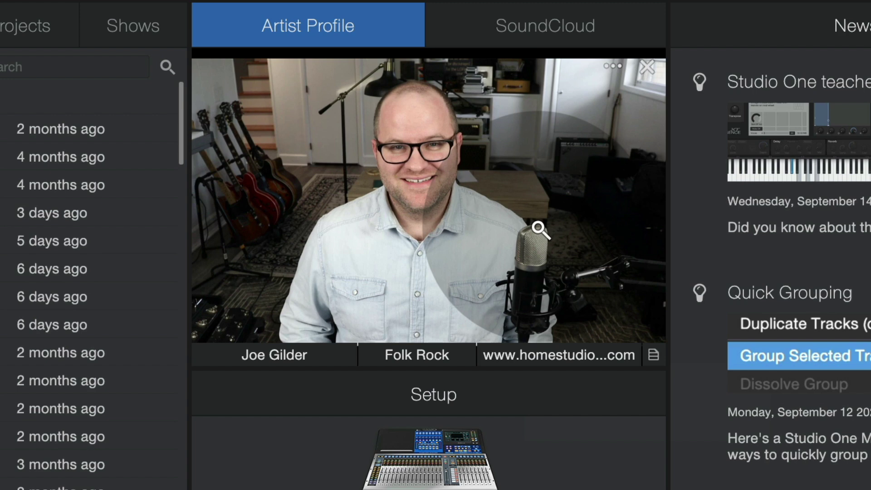
Add a new artist profile named Staredown with the genre Rock
left_click(651, 356)
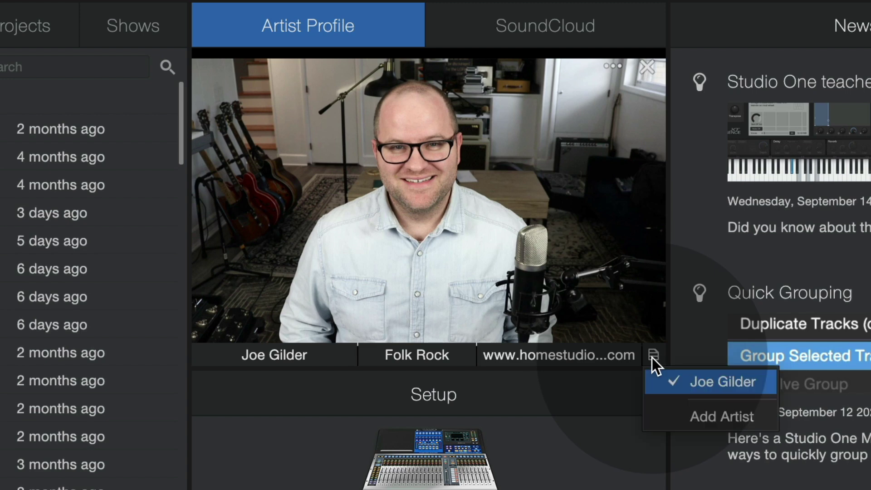
left_click(698, 410)
left_click(285, 355)
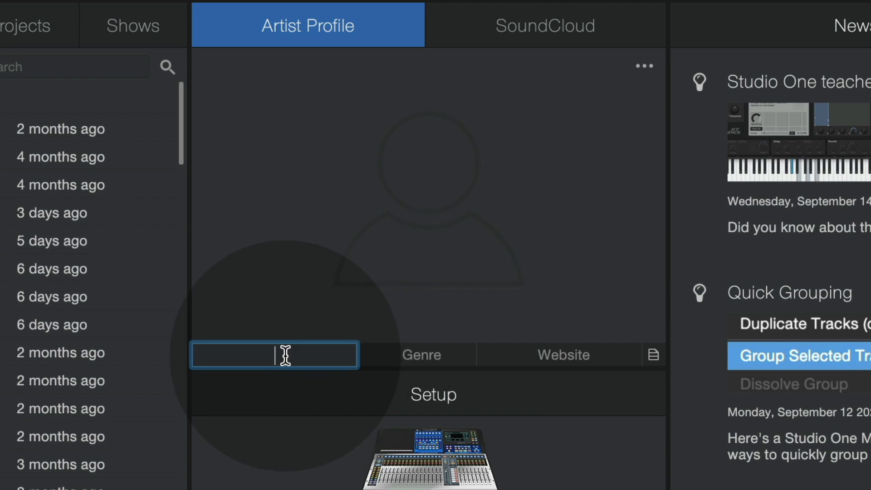
type("s")
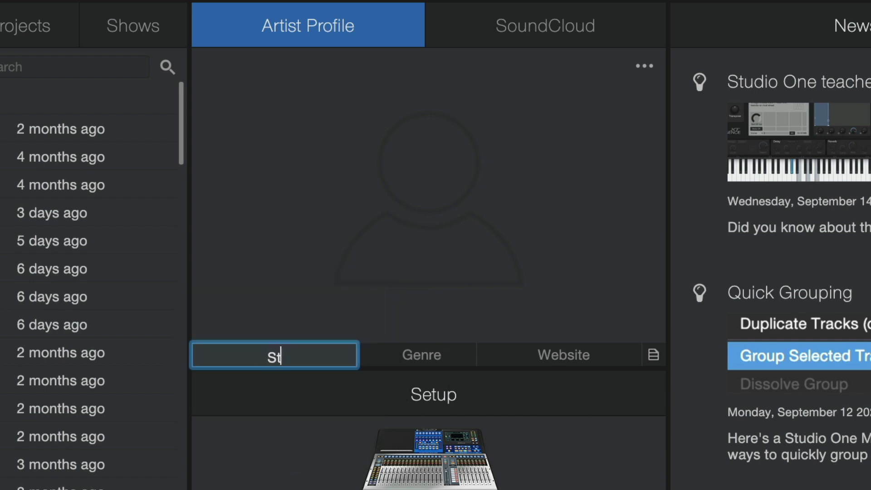
type("taredown")
key("Tab")
type("R")
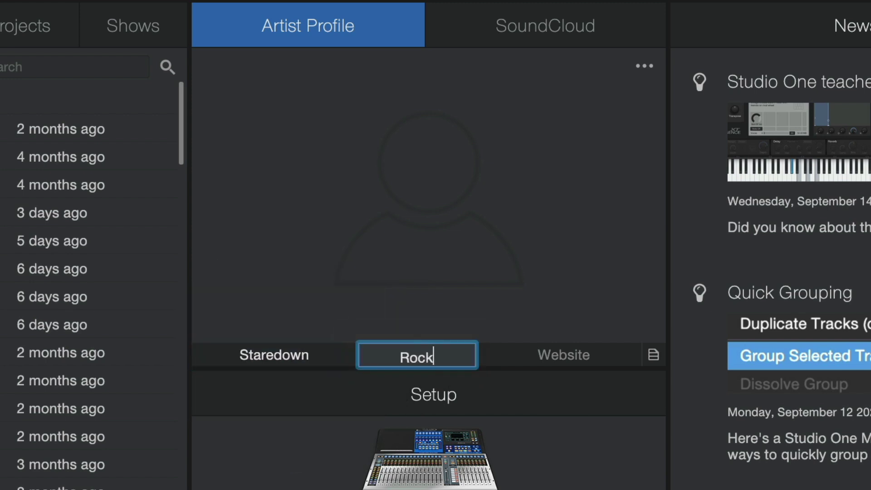
key("Return")
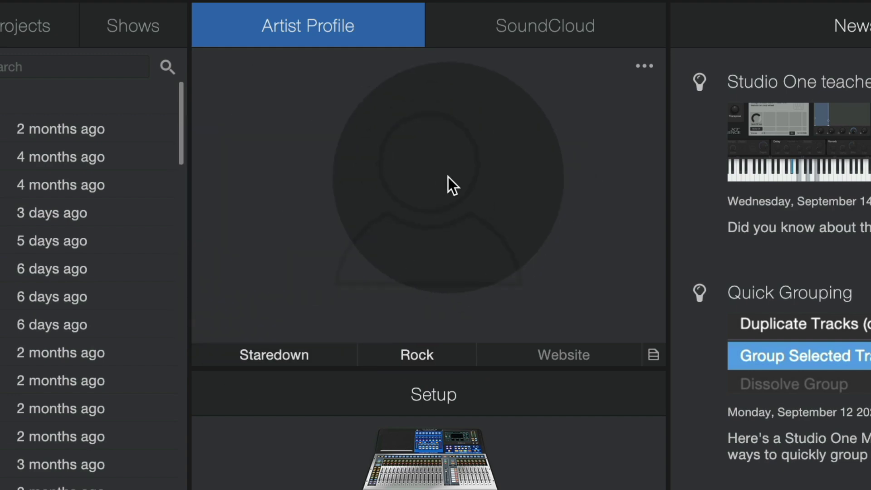
key("super+Tab")
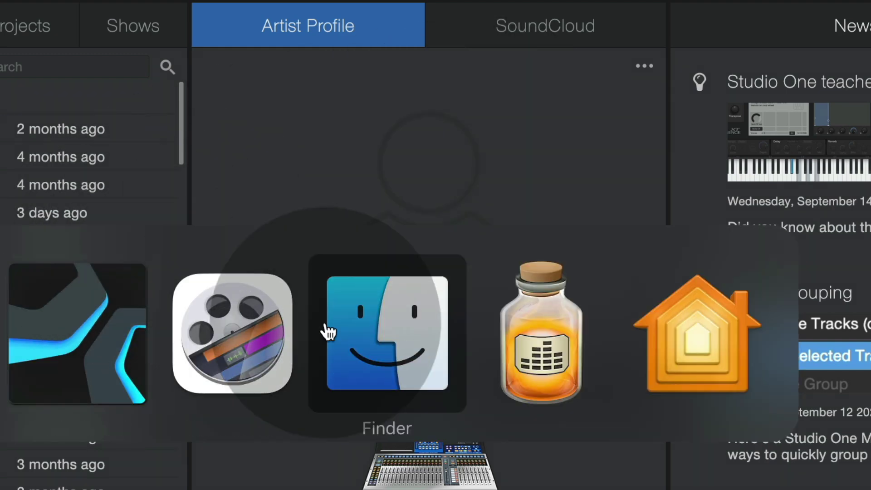
left_click(340, 331)
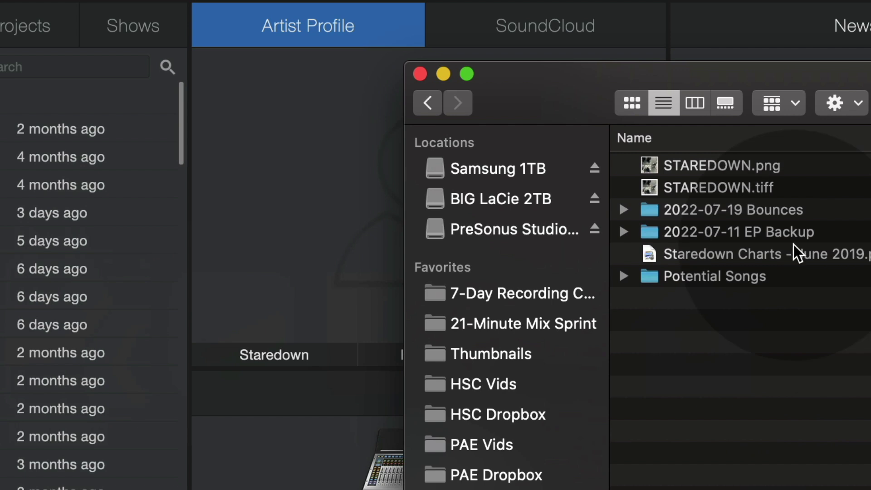
left_click_drag(715, 165, 311, 170)
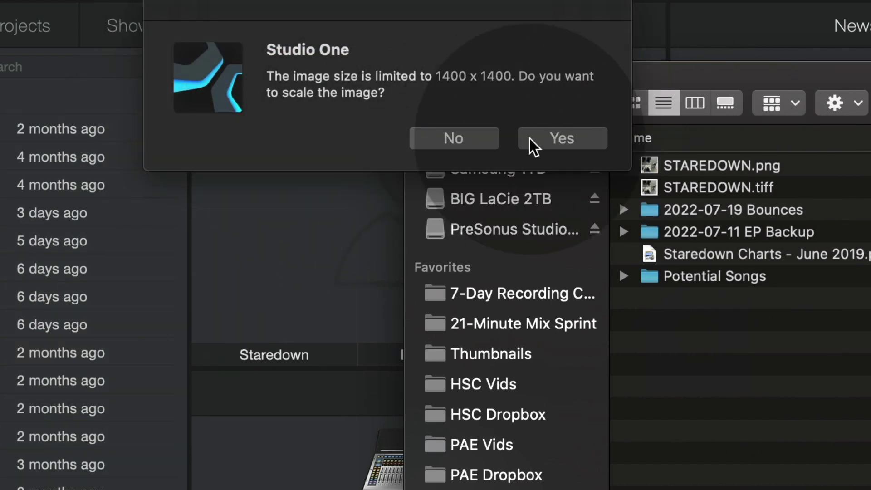
left_click(554, 138)
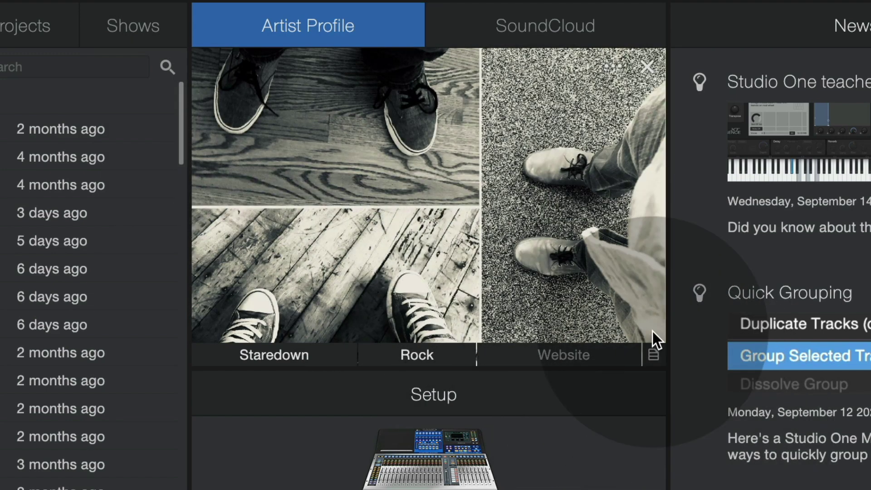
left_click(652, 358)
left_click(651, 359)
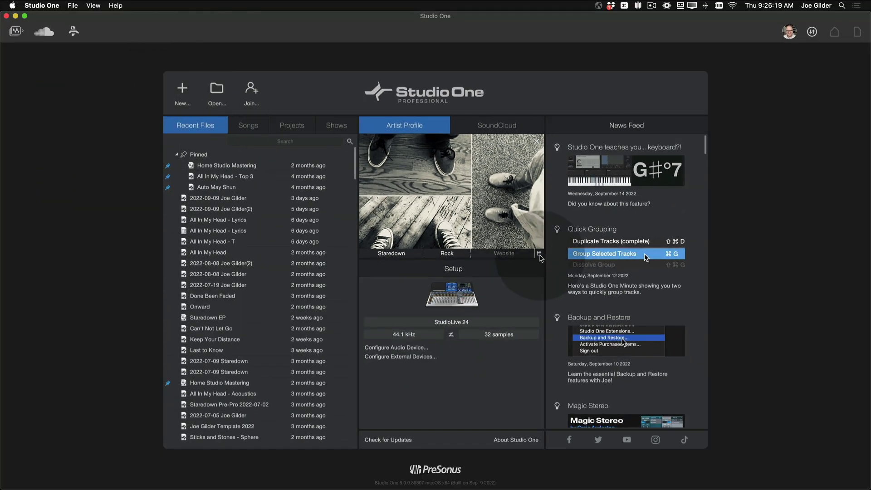
left_click(538, 253)
left_click(554, 265)
left_click(539, 253)
left_click(564, 273)
left_click(539, 253)
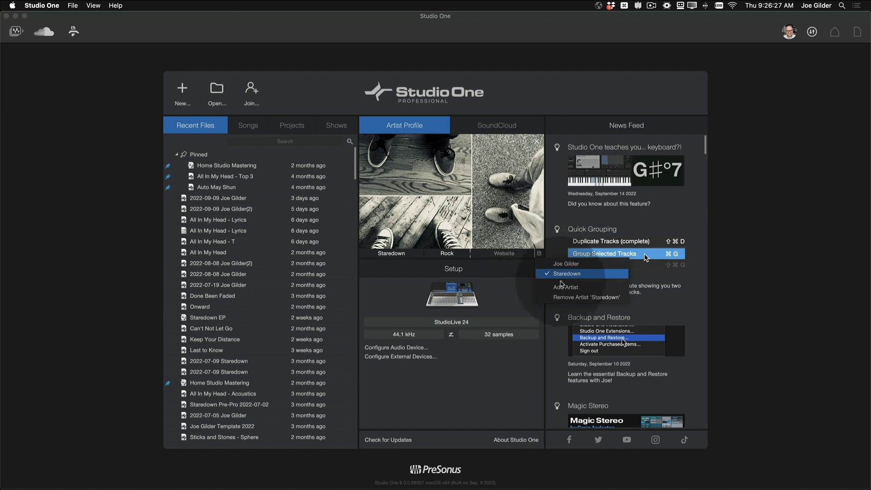
left_click(520, 279)
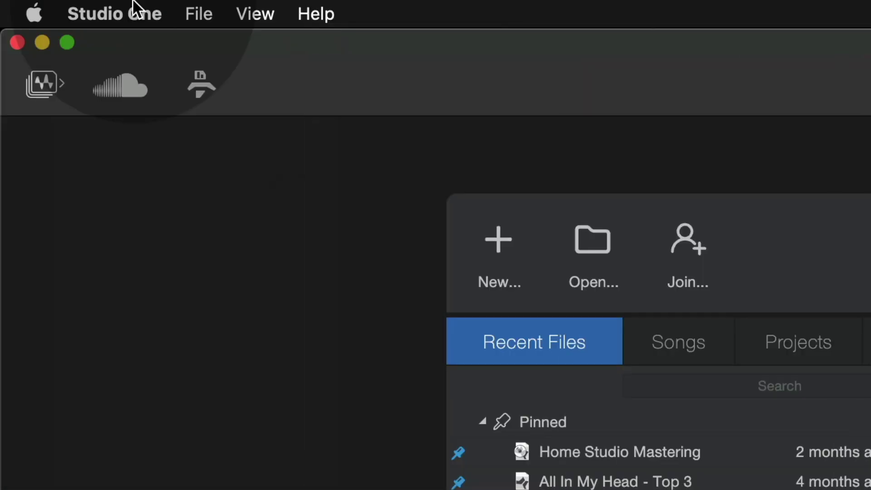
Open the content installation manager from the Studio One menu
left_click(133, 8)
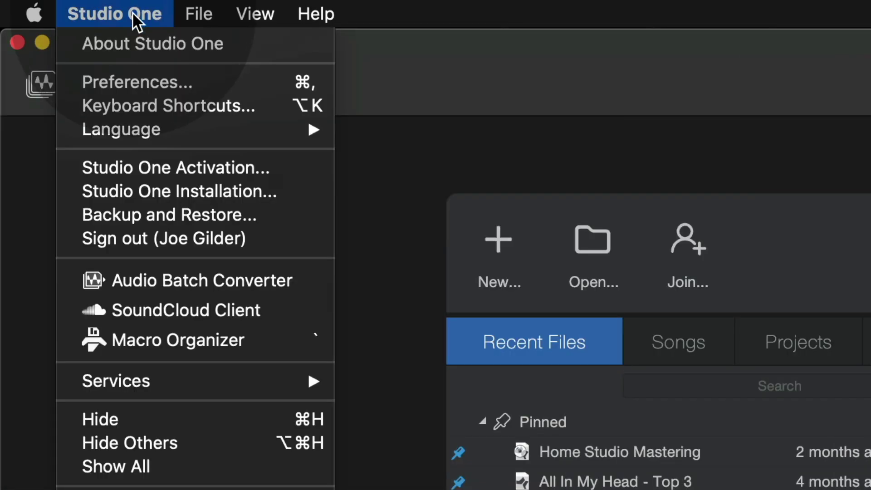
mouse_move(171, 127)
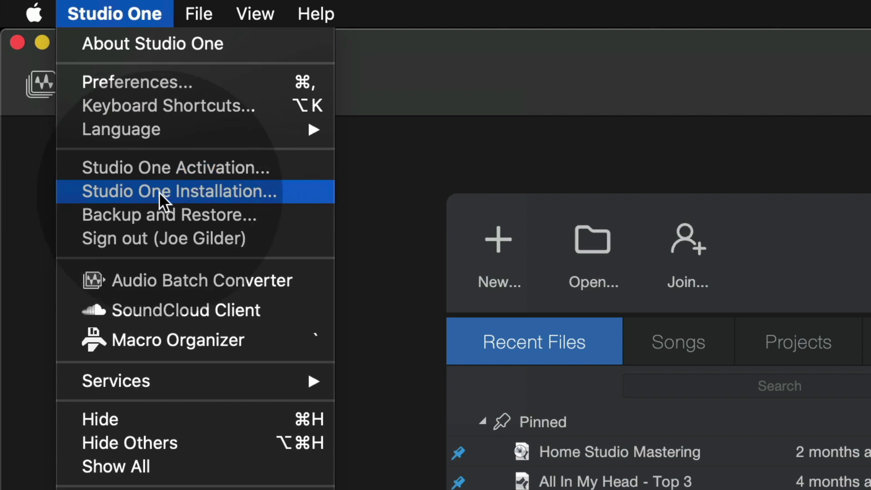
left_click(145, 194)
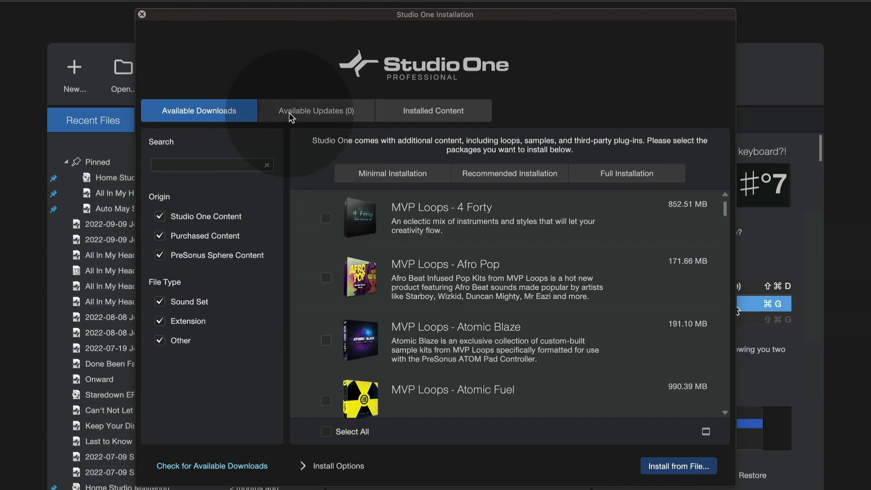
Tick Bankrollz and EDM Elite Vol 1 for installation, then untick both
scroll(498, 272, "down", 10)
scroll(521, 262, "down", 10)
left_click(325, 270)
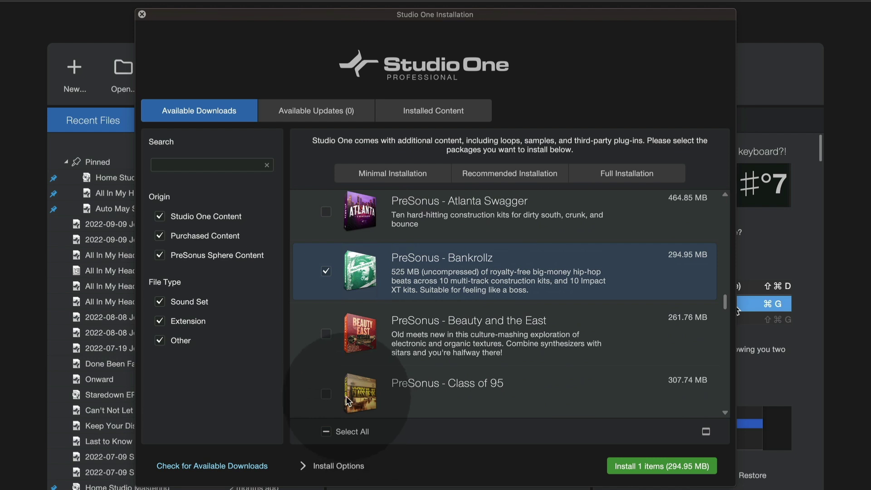
scroll(349, 376, "down", 5)
left_click(333, 345)
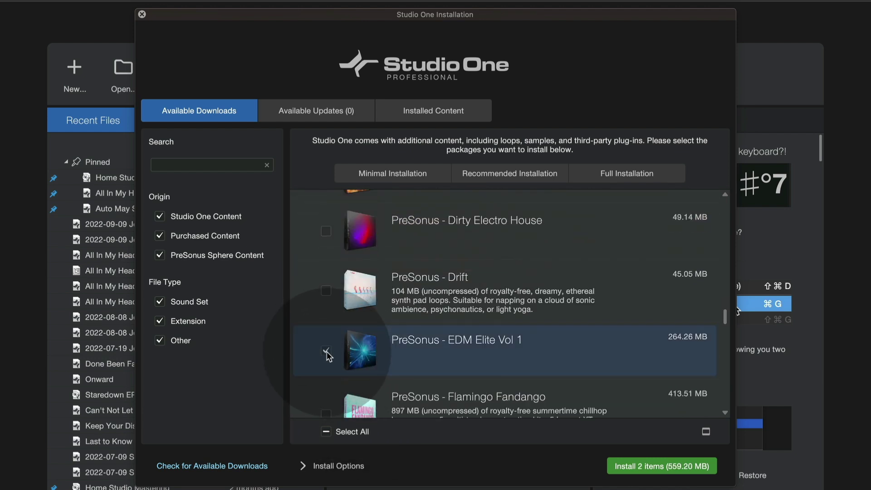
left_click(325, 351)
scroll(326, 347, "up", 6)
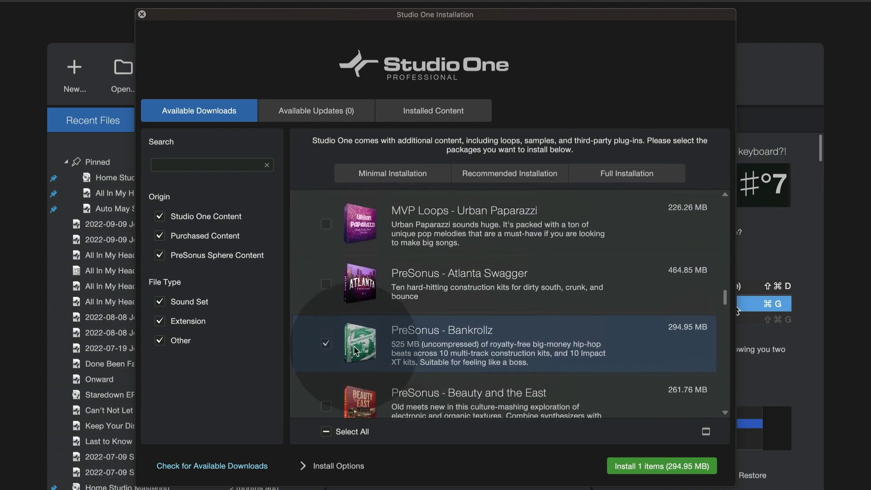
left_click(327, 346)
Mark Atomic Blaze and Core Drum Kits for a 2-item install
scroll(463, 312, "up", 10)
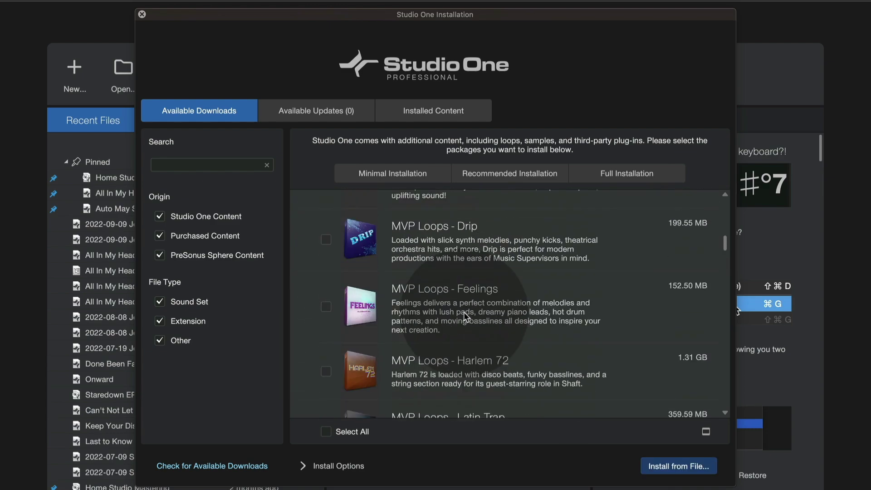
scroll(464, 311, "up", 4)
scroll(464, 312, "down", 20)
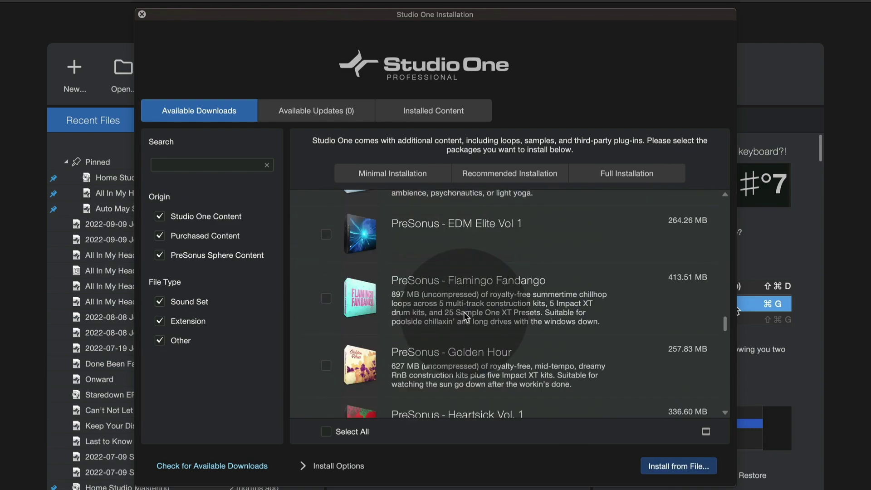
scroll(467, 281, "up", 10)
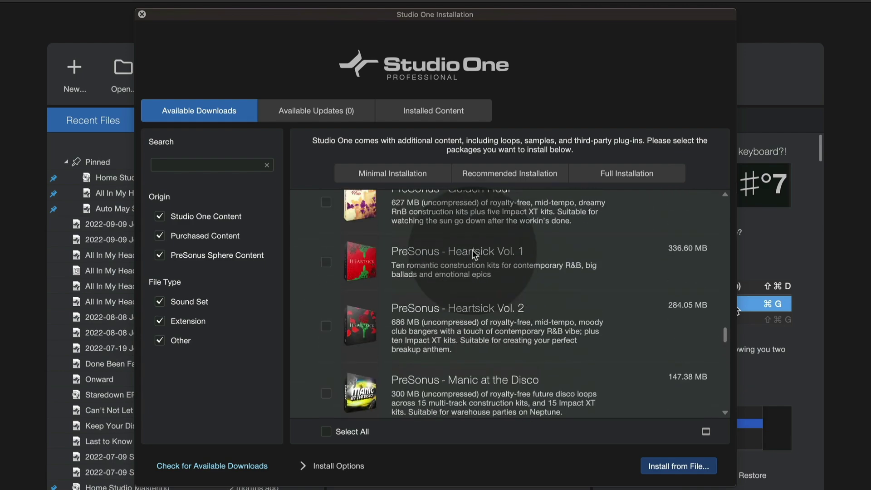
scroll(473, 253, "up", 10)
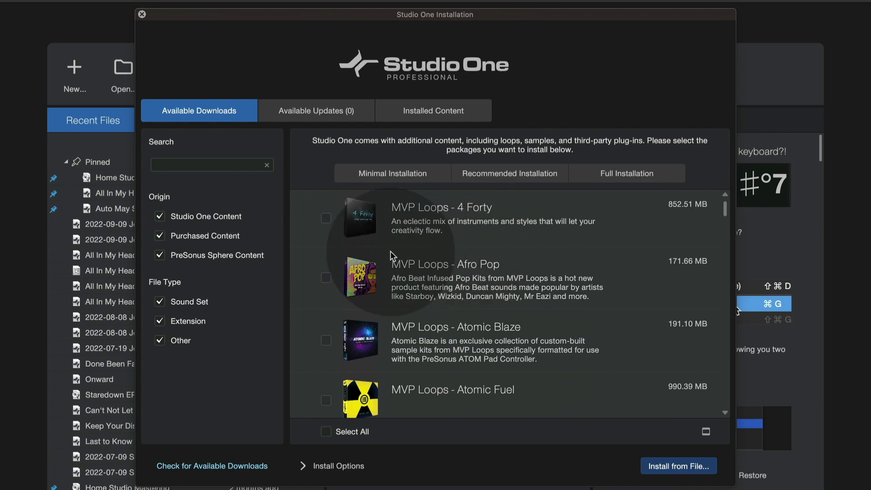
scroll(431, 265, "down", 5)
scroll(431, 266, "down", 10)
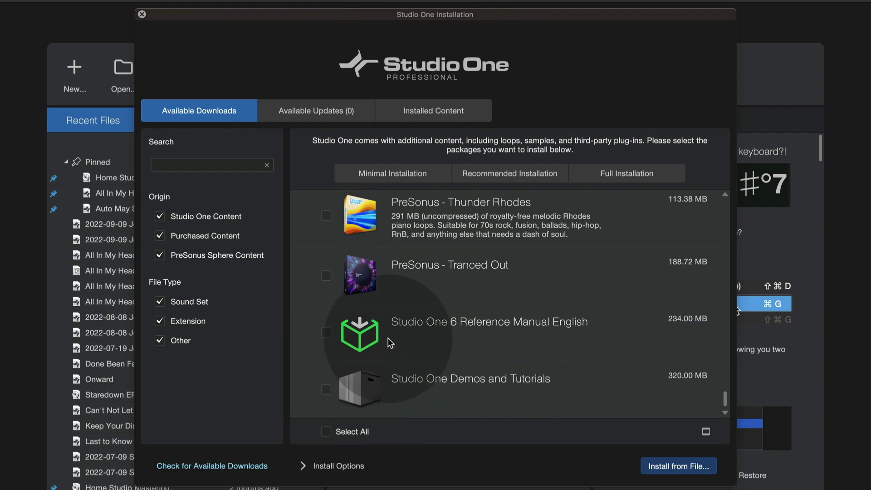
scroll(410, 303, "up", 15)
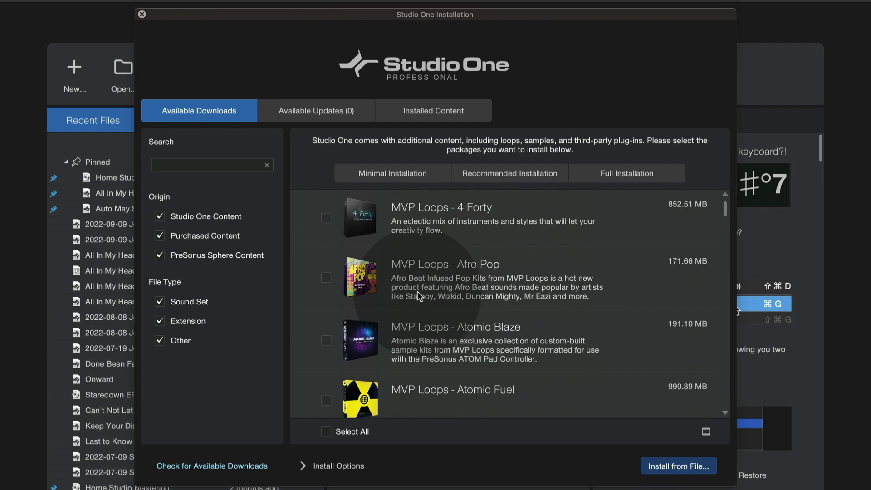
left_click(326, 340)
scroll(380, 380, "down", 1)
scroll(380, 379, "down", 3)
left_click(325, 341)
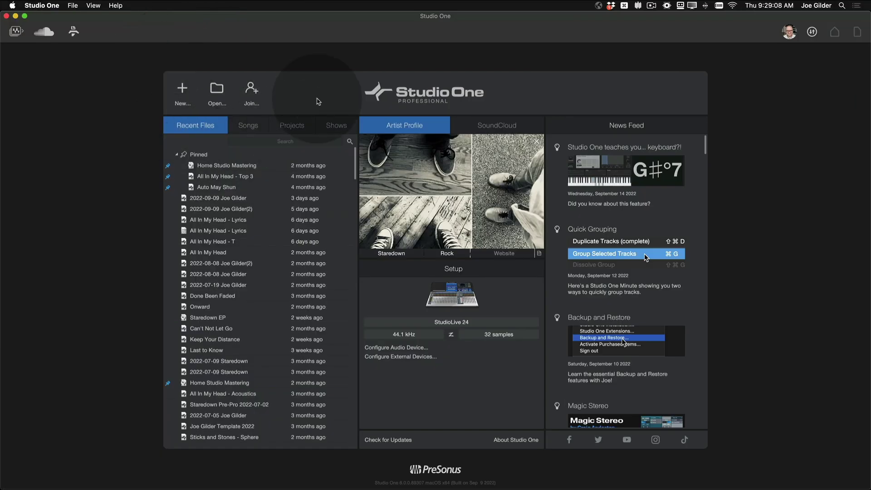
Open the New dialog to set up a new song
left_click(183, 92)
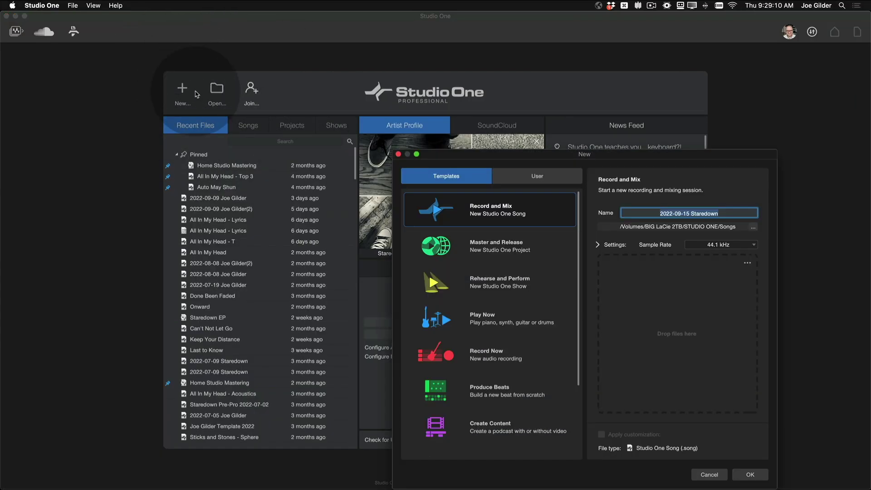
left_click(335, 109)
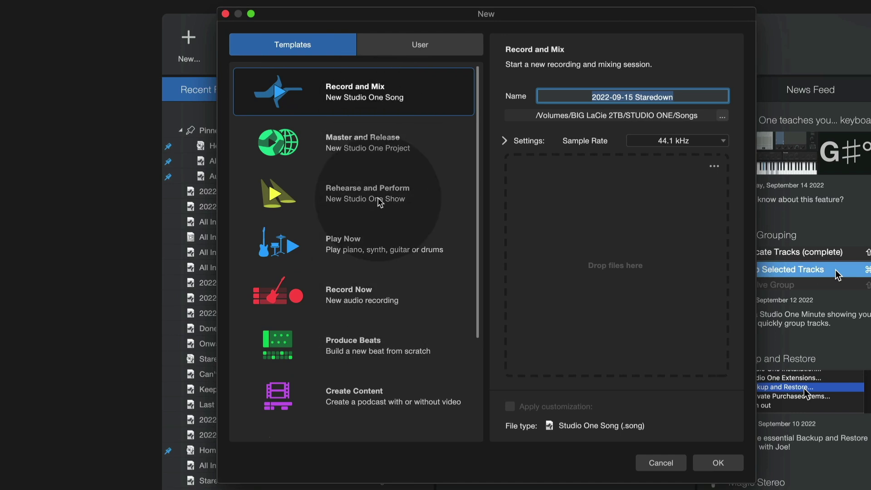
scroll(379, 203, "down", 5)
scroll(379, 203, "up", 5)
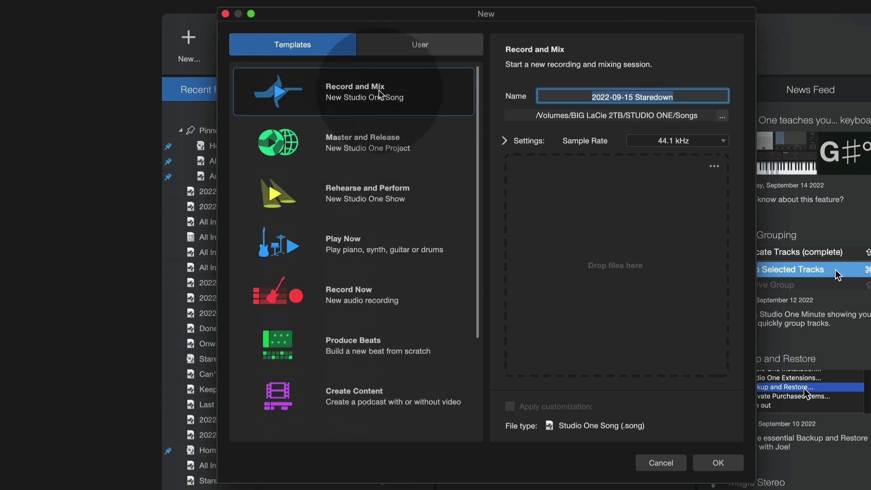
Preview each template from Master and Release down to Create Content
left_click(388, 152)
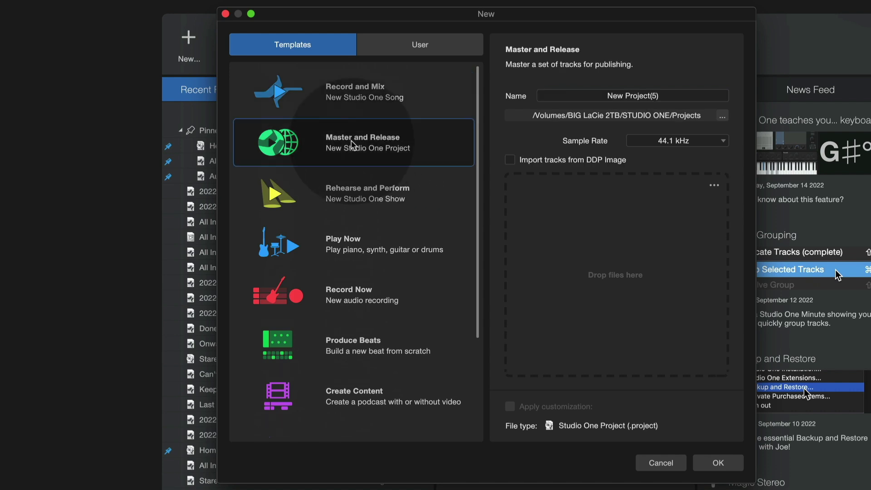
left_click(388, 197)
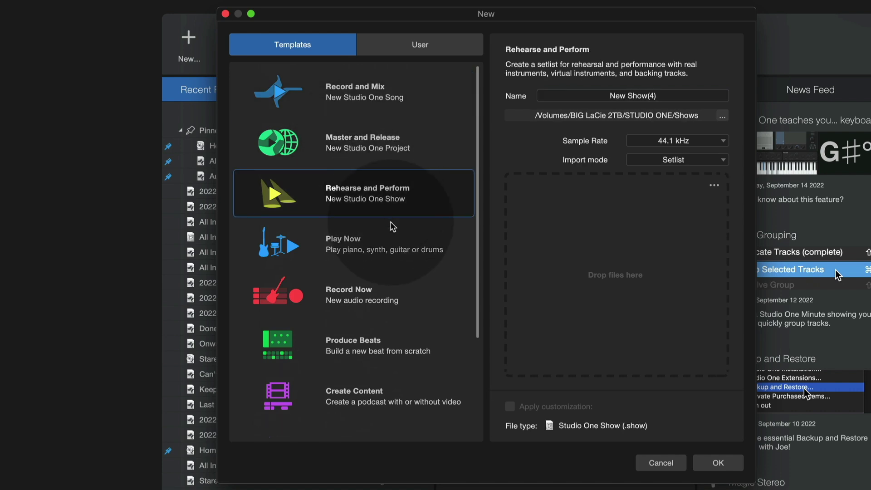
left_click(377, 136)
left_click(373, 107)
left_click(369, 193)
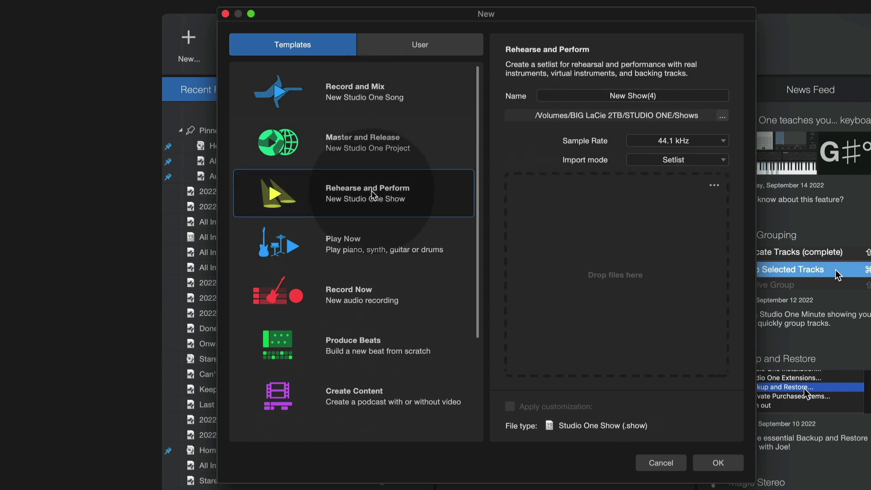
left_click(365, 242)
left_click(361, 292)
left_click(359, 343)
left_click(356, 393)
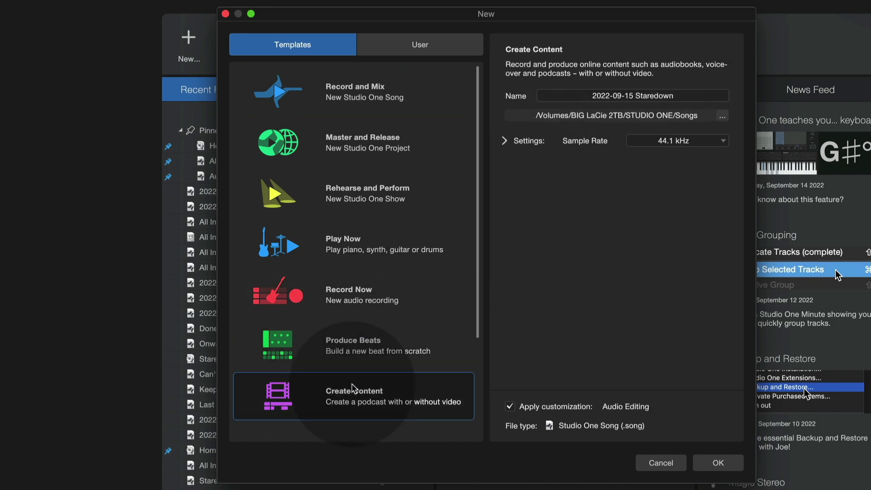
Preview PreSonus Interfaces and Import Files at the bottom, ending on Play Now
scroll(353, 367, "down", 5)
left_click(354, 369)
left_click(354, 299)
left_click(355, 213)
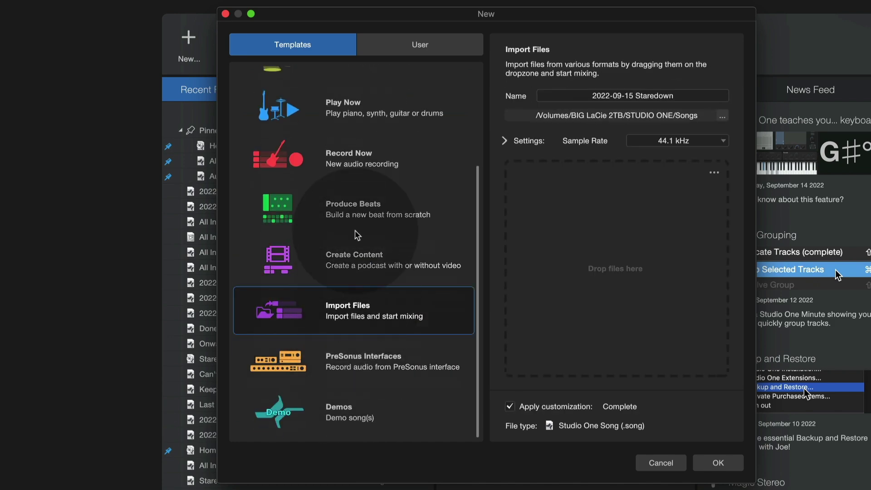
left_click(358, 128)
scroll(359, 130, "up", 5)
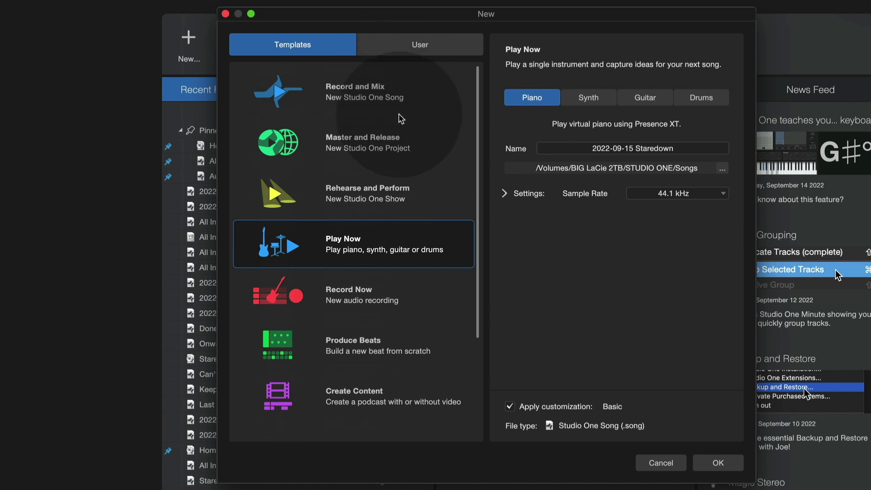
Choose the Master and Release template and name the project COOL NEW PROJECT
left_click(366, 149)
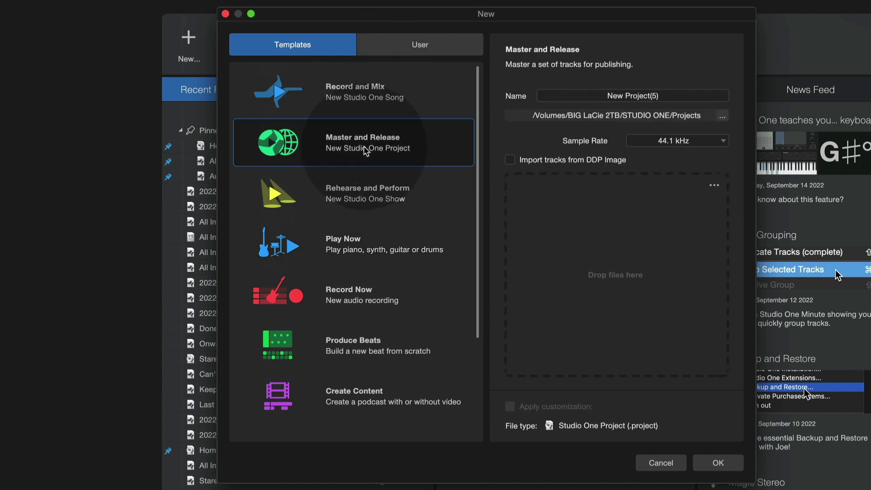
left_click(610, 98)
type("coo")
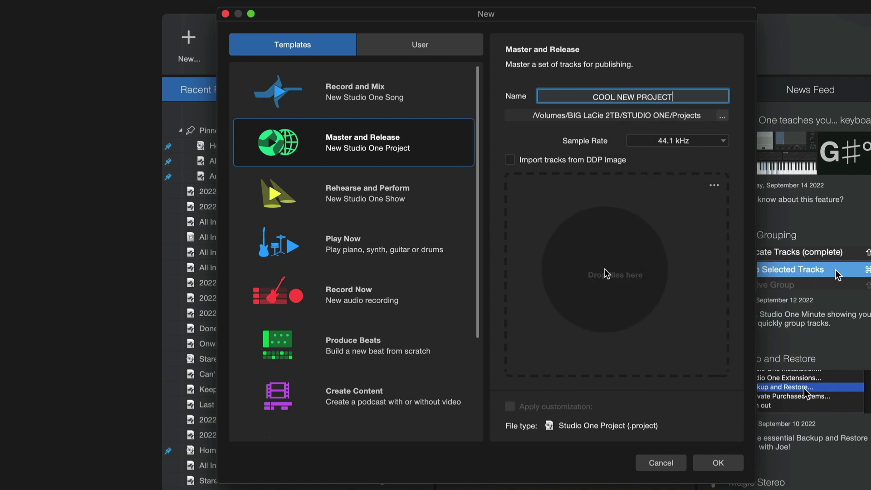
Drag the four 2022-07-19 Bounces mp3s from Finder into the import area
key("super+Tab")
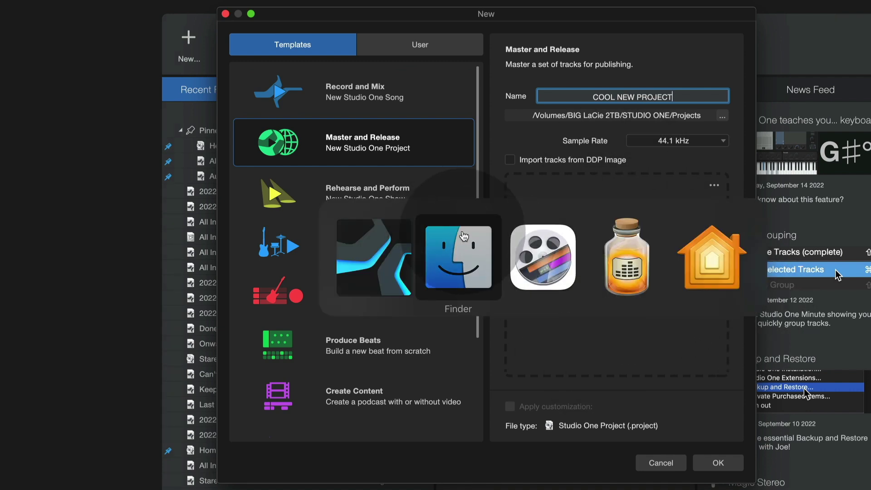
left_click(723, 194)
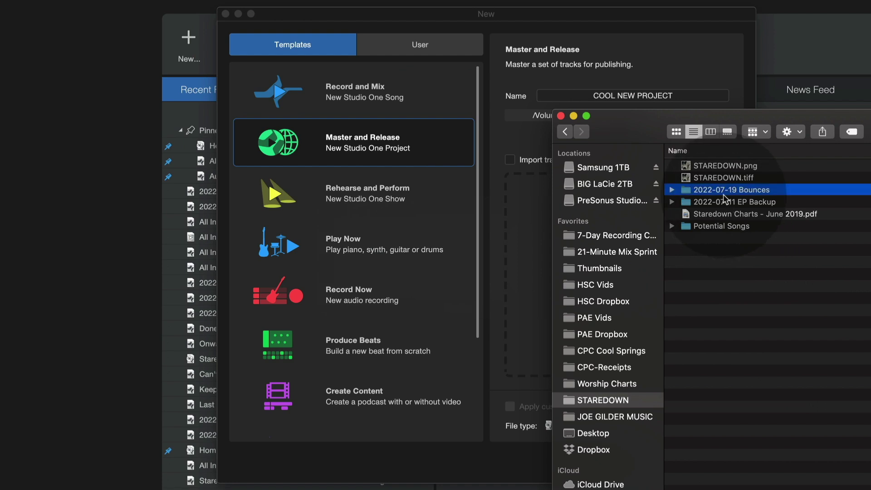
key("Right")
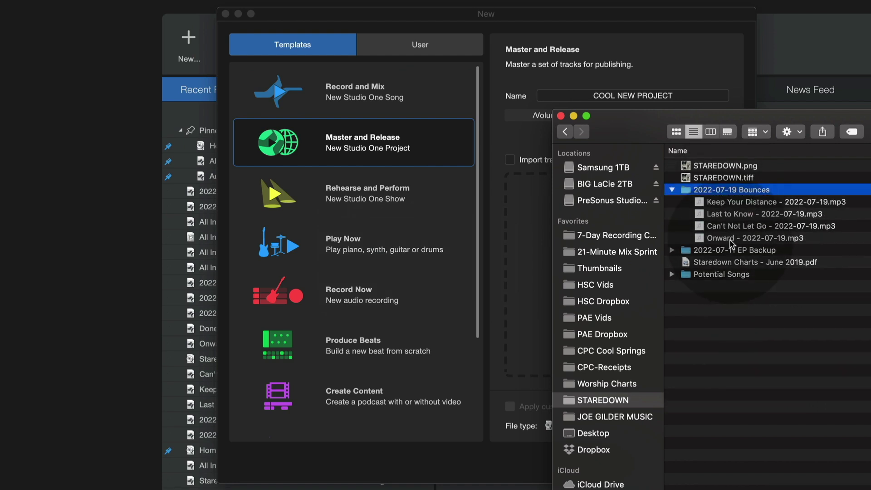
left_click(730, 239)
left_click(730, 202, "shift")
left_click_drag(730, 202, 544, 218)
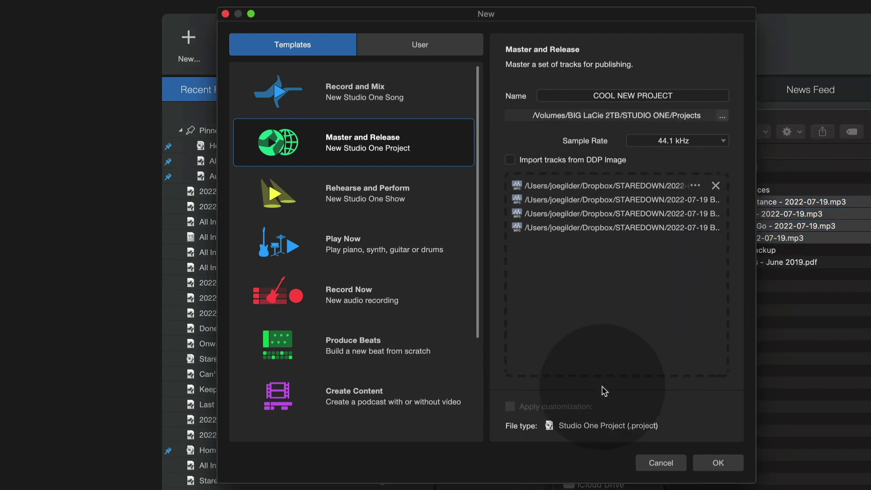
left_click(721, 462)
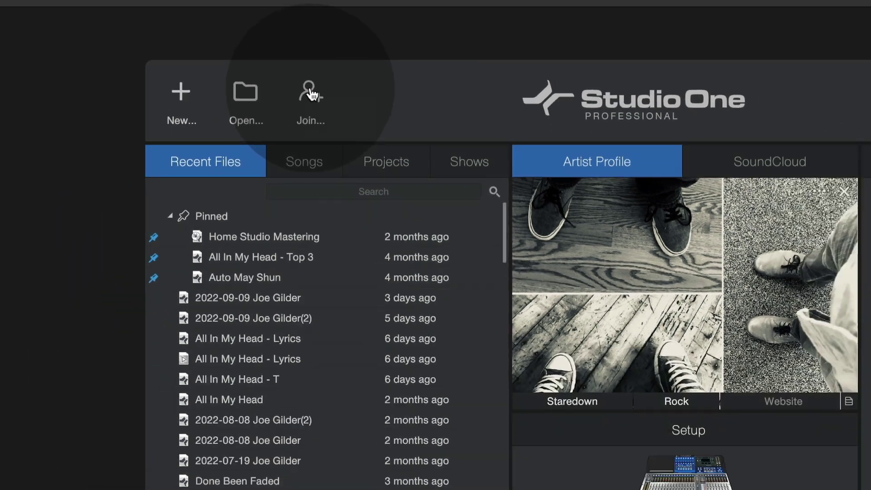
Open the Sphere Join window and select the Padded Cell workspace's Europaendlos folder
left_click(241, 146)
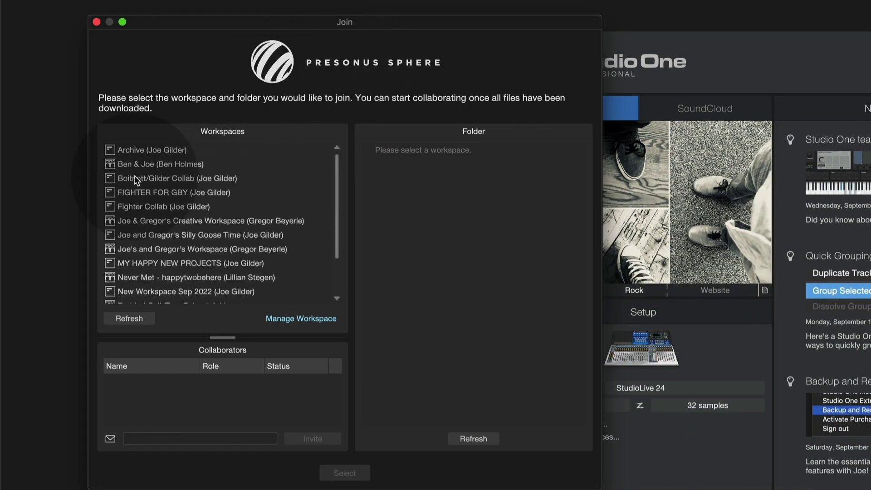
scroll(134, 176, "down", 4)
scroll(154, 222, "up", 4)
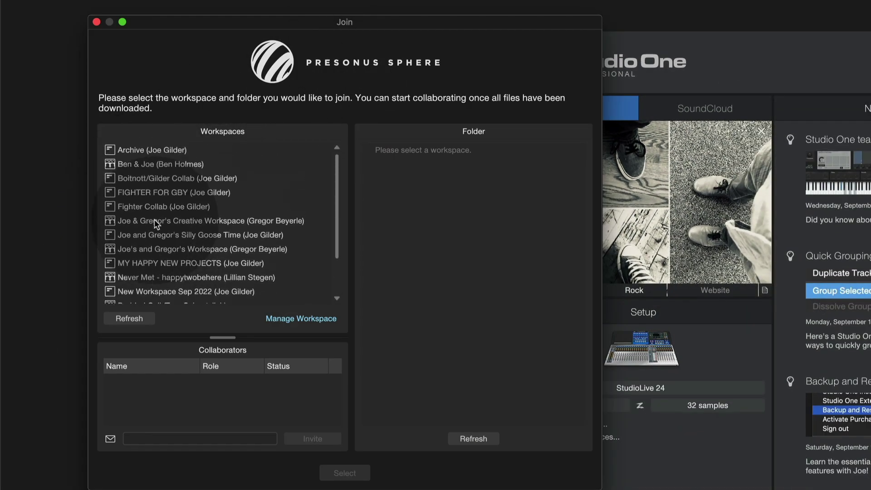
scroll(158, 219, "down", 4)
scroll(161, 206, "up", 4)
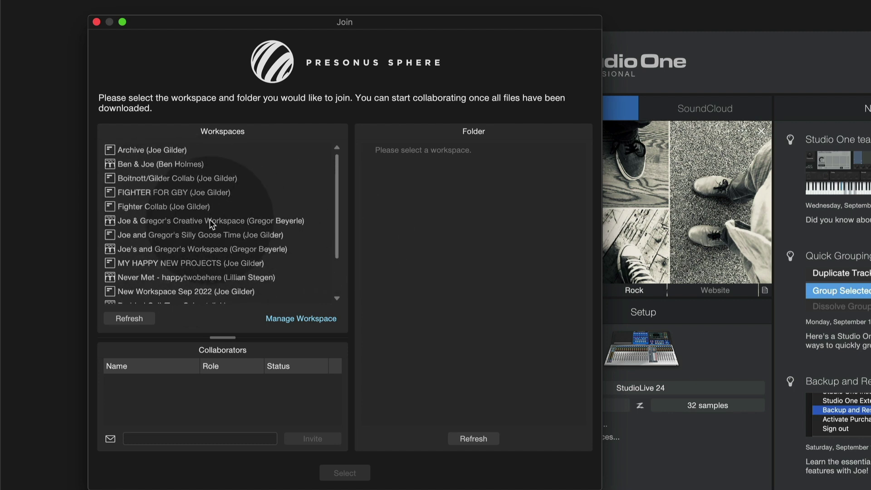
scroll(209, 219, "down", 3)
left_click(165, 254)
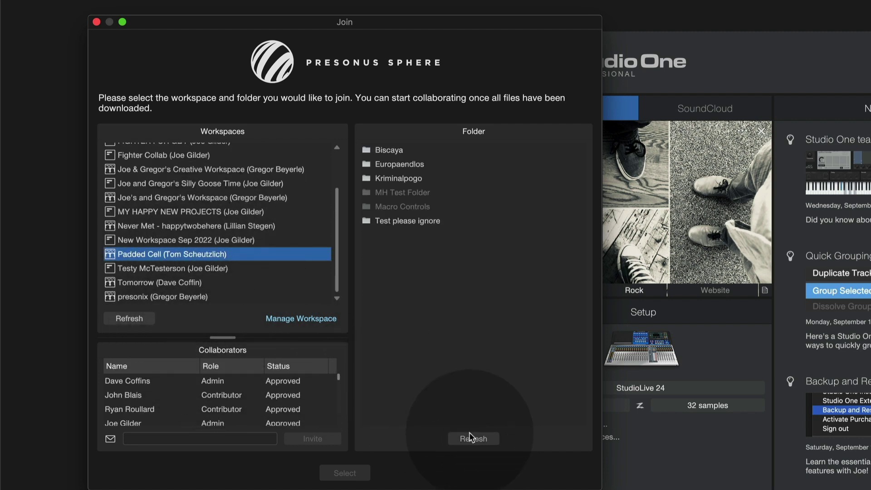
left_click(380, 166)
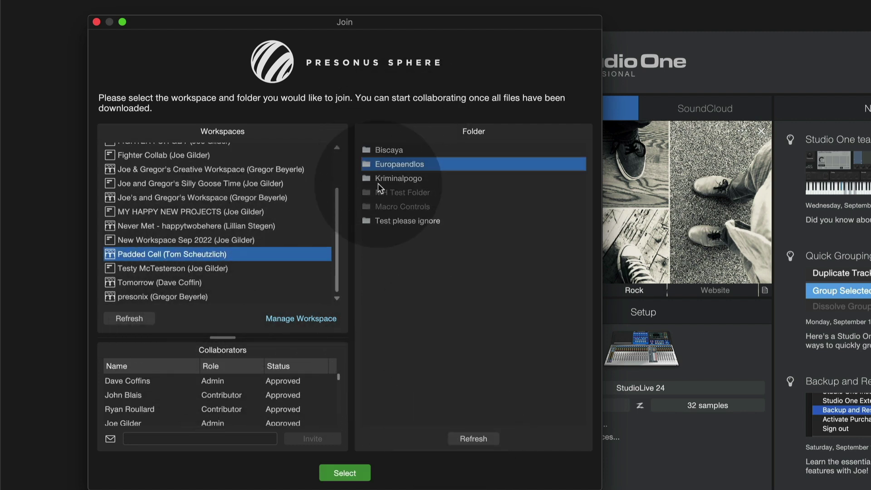
Confirm Europaendlos, start its download and reveal the synced folder in Finder
left_click(362, 472)
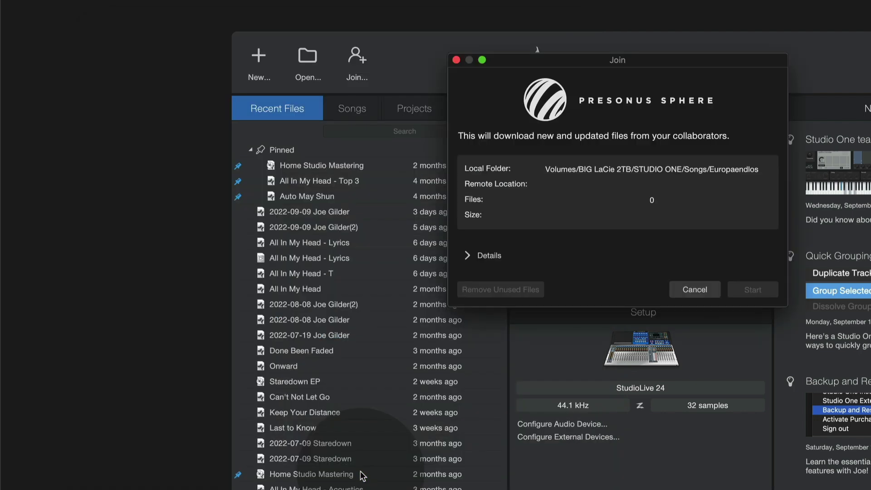
left_click(757, 290)
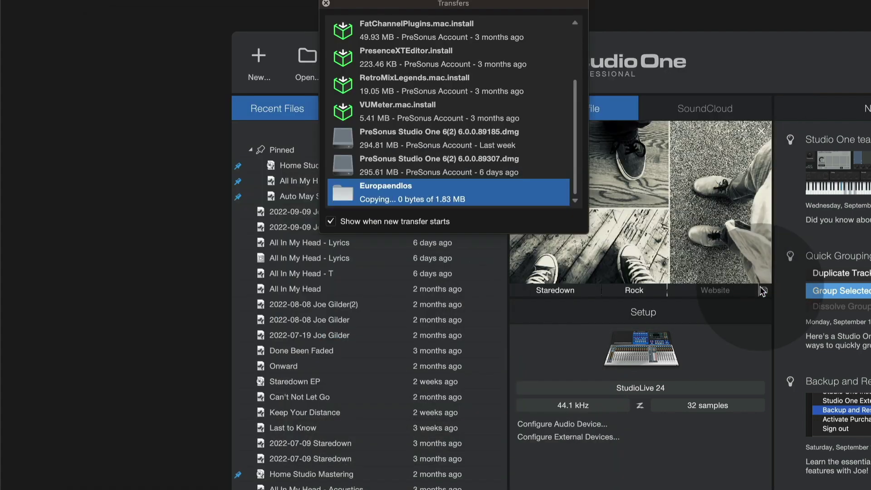
double_click(534, 200)
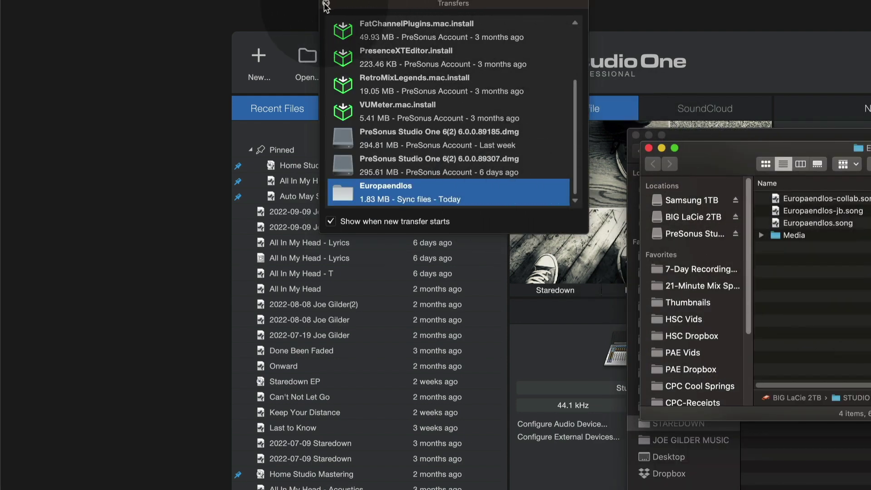
Close Finder, the New dialog and Transfers, then expand Shared in the Songs list
left_click(235, 47)
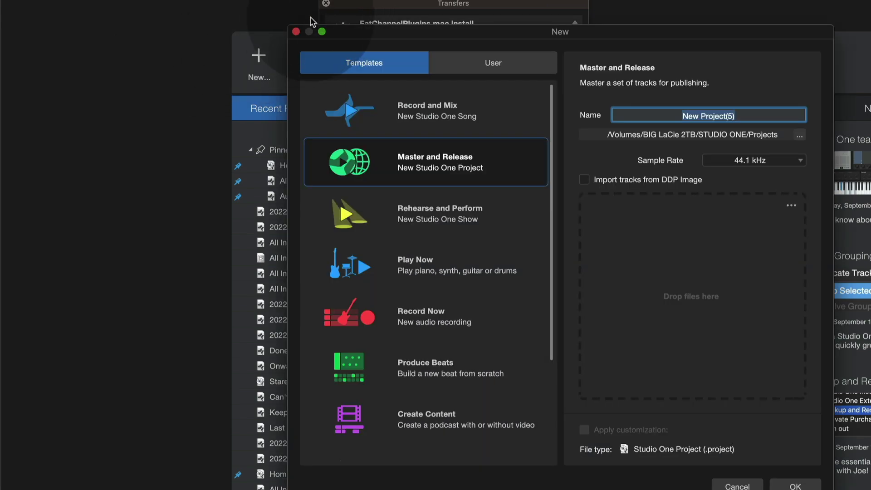
key("Escape")
left_click(326, 5)
left_click(368, 109)
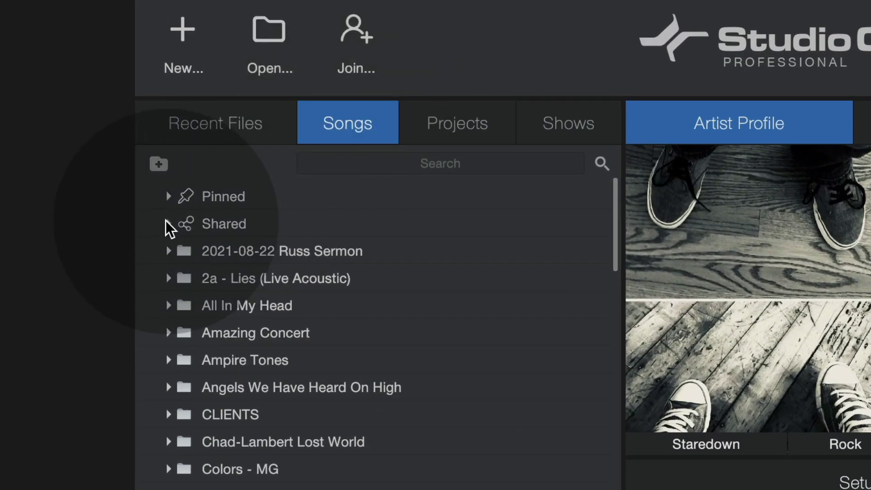
left_click(167, 223)
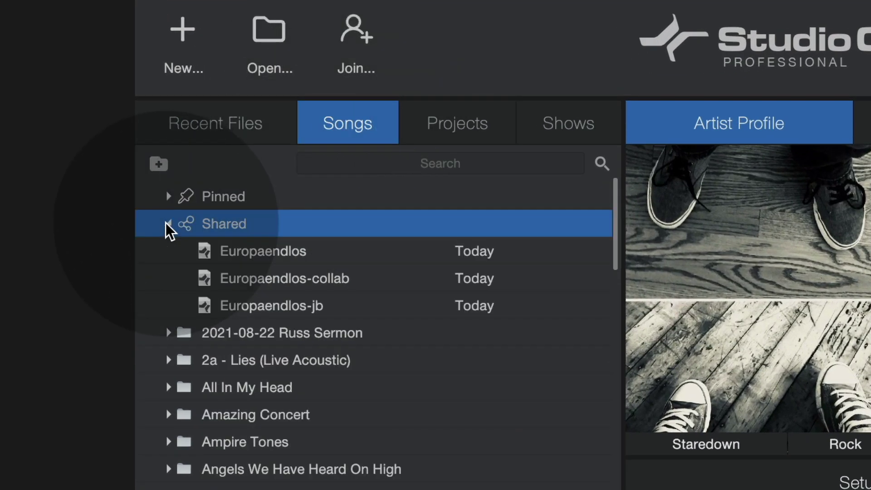